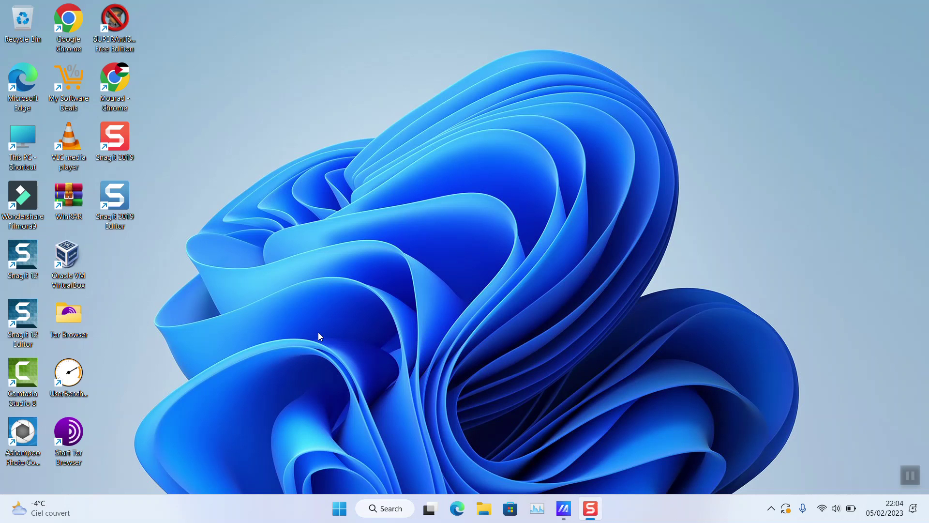
# - Lower the screen brightness to about 8 from Quick Settings
pyautogui.press('XF86KbdBrightnessUp')
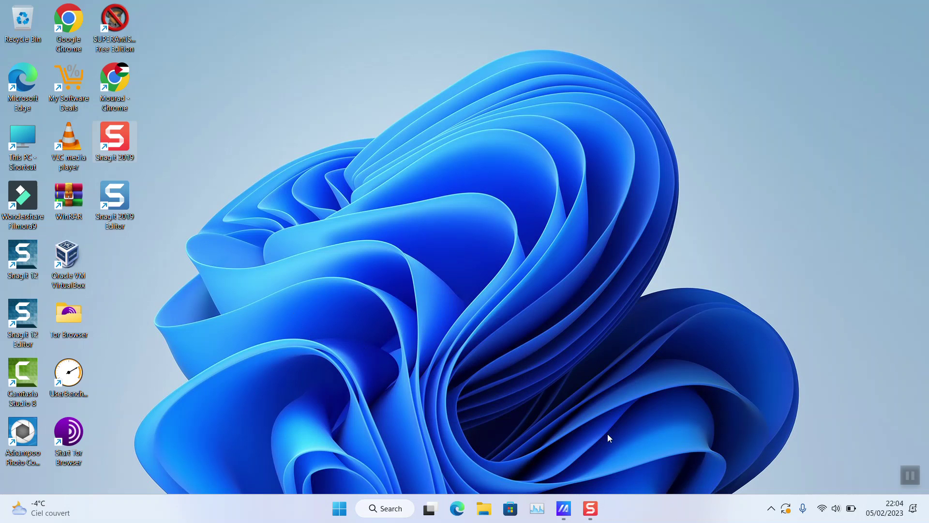
pyautogui.click(853, 509)
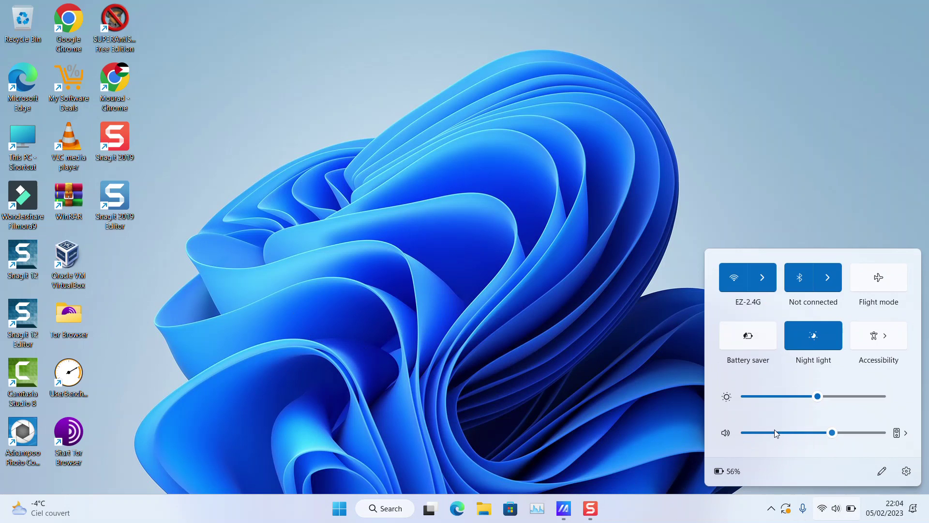
pyautogui.click(758, 397)
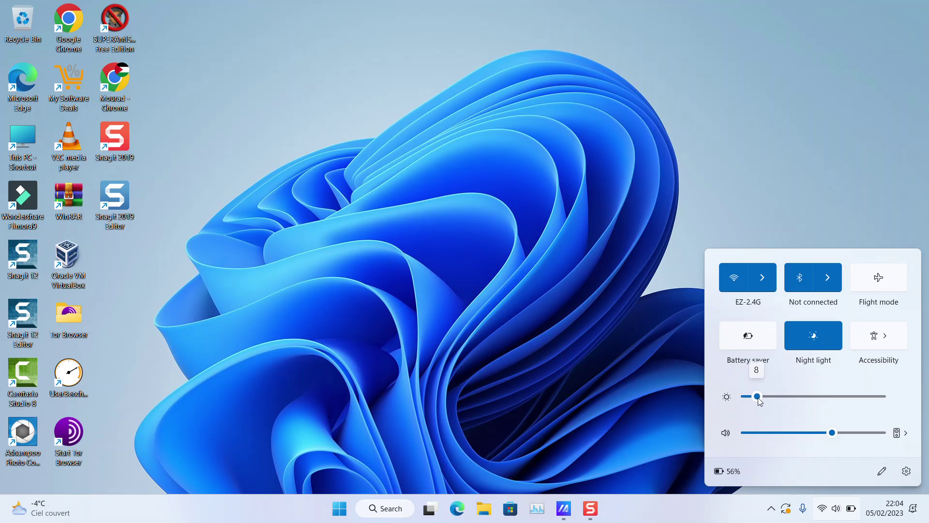
pyautogui.moveTo(758, 397); pyautogui.dragTo(760, 397)
# - Switch off Wi-Fi and Bluetooth in Quick Settings
pyautogui.click(728, 286)
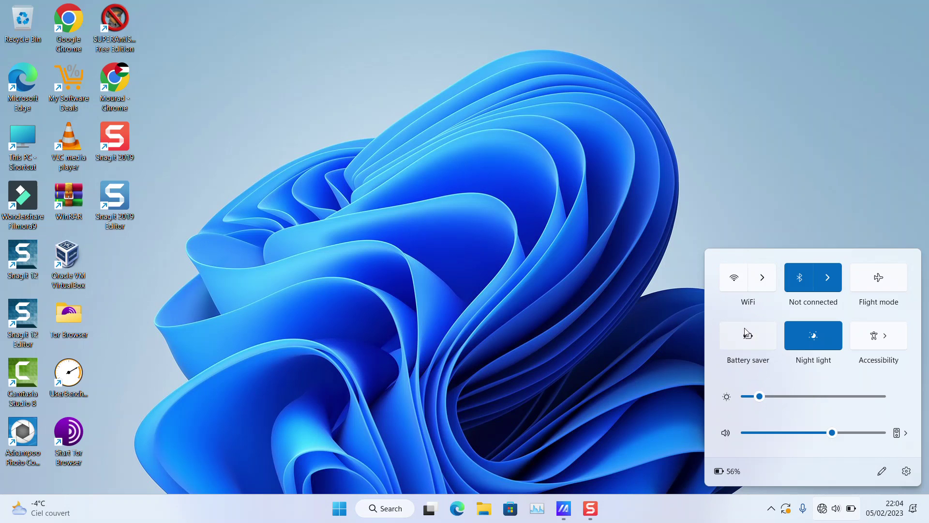
pyautogui.click(799, 283)
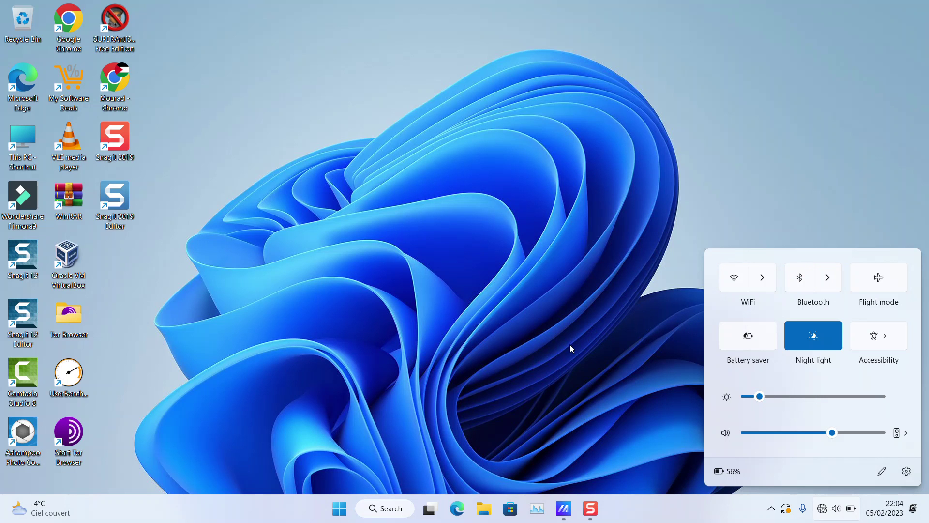
pyautogui.click(483, 354)
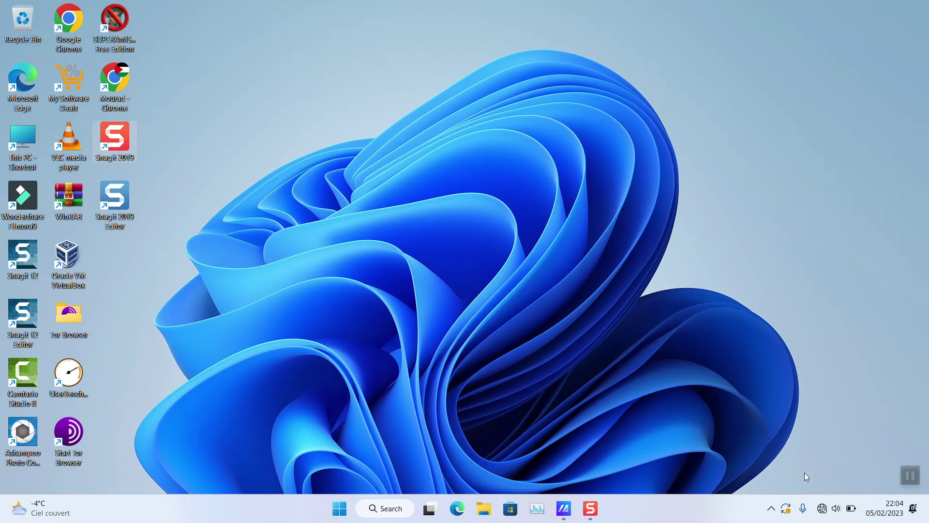
pyautogui.click(823, 508)
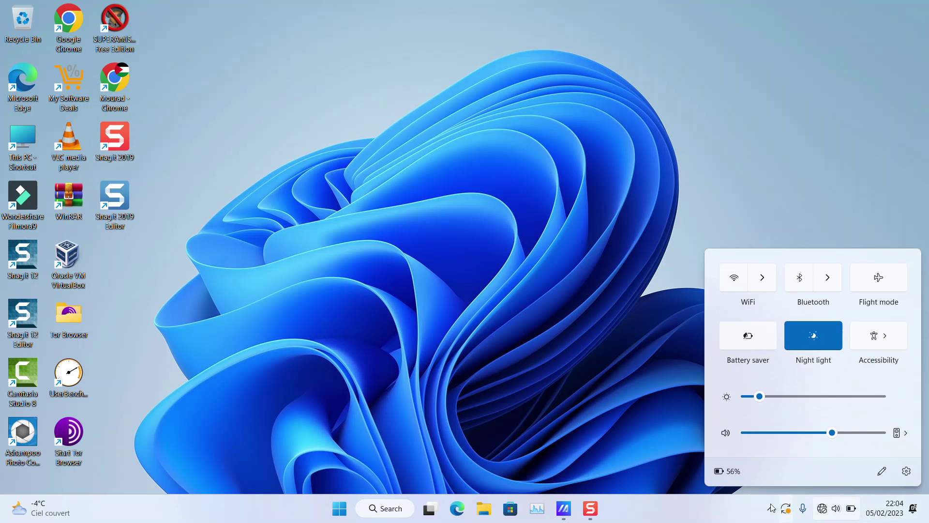
# - Turn battery saver on now from the Power & battery page
pyautogui.click(726, 472)
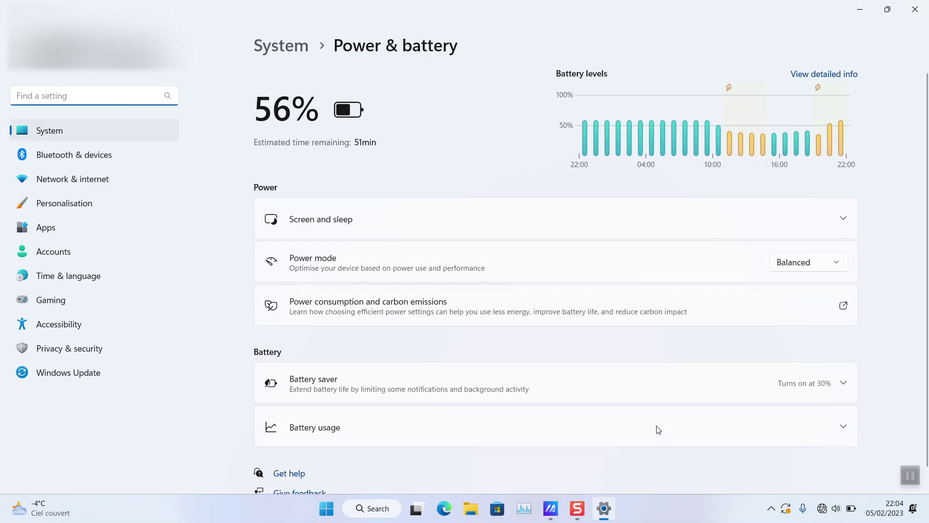
pyautogui.scroll(-1, 582, 393)
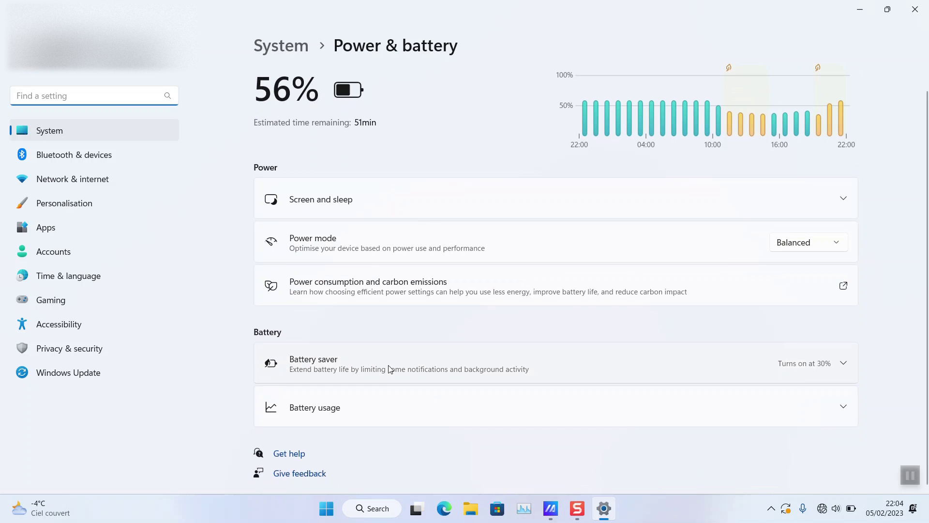
pyautogui.click(391, 360)
pyautogui.scroll(-3, 478, 370)
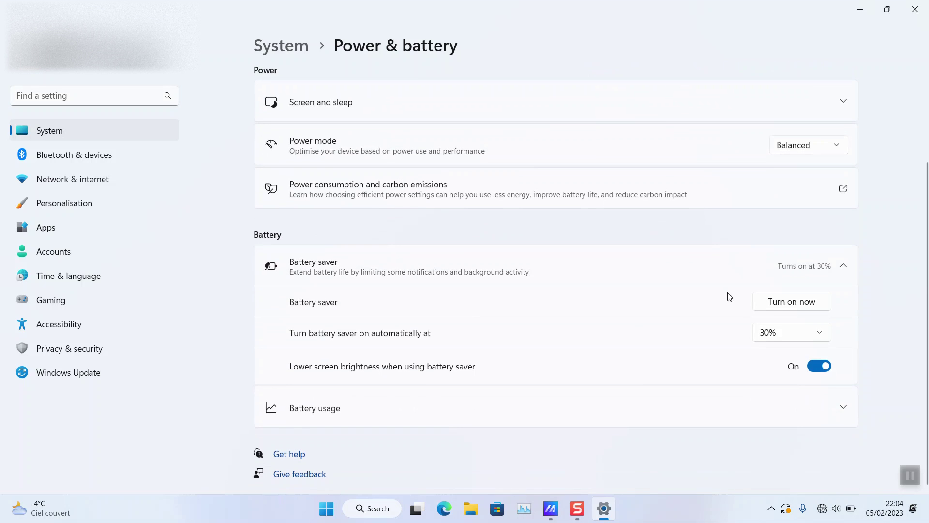
pyautogui.click(782, 305)
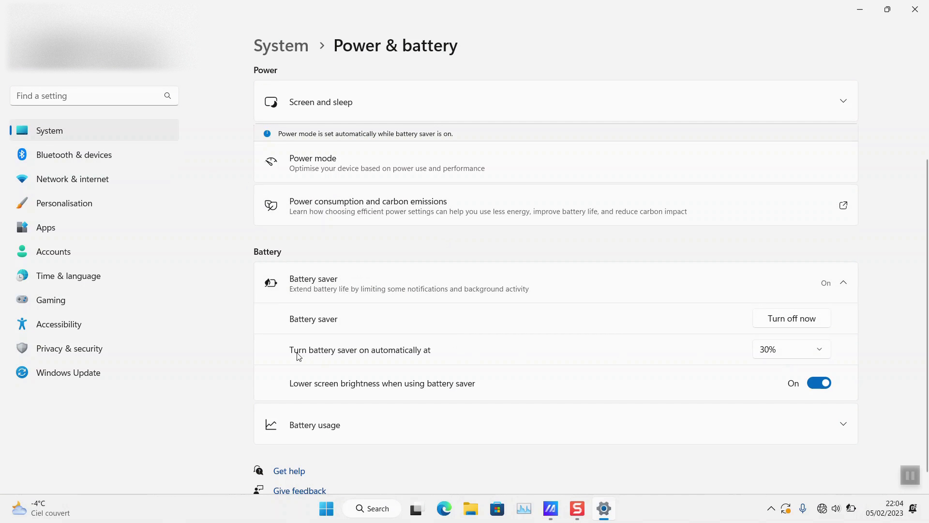
# - Set battery saver to turn on automatically at 50% battery
pyautogui.click(808, 352)
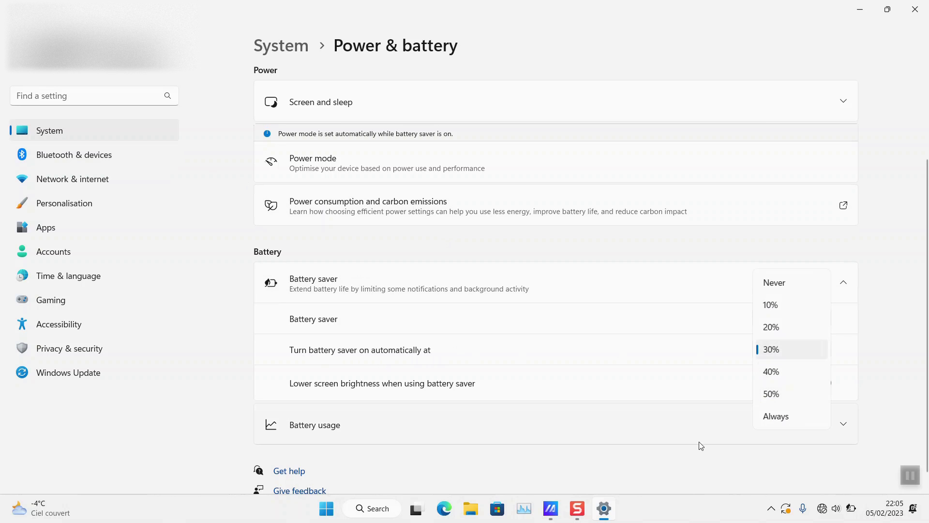
pyautogui.click(688, 469)
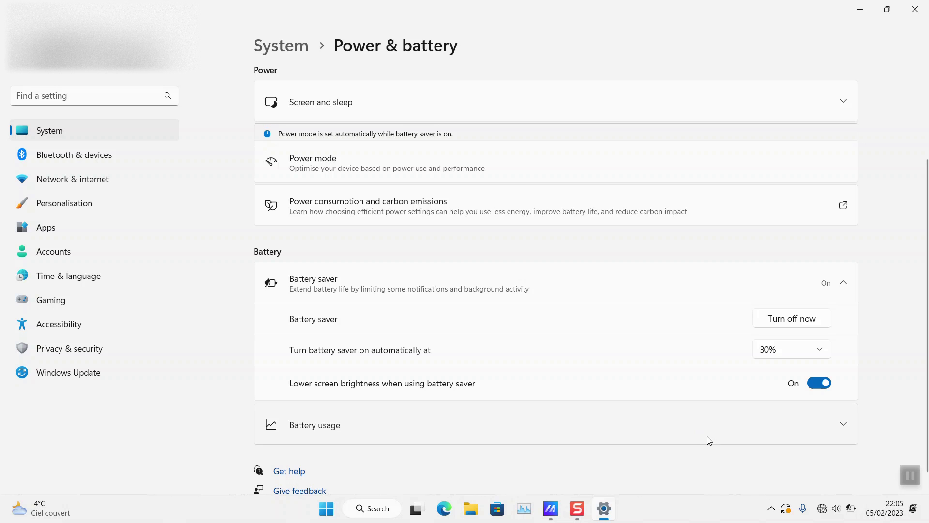
pyautogui.click(783, 358)
pyautogui.click(783, 395)
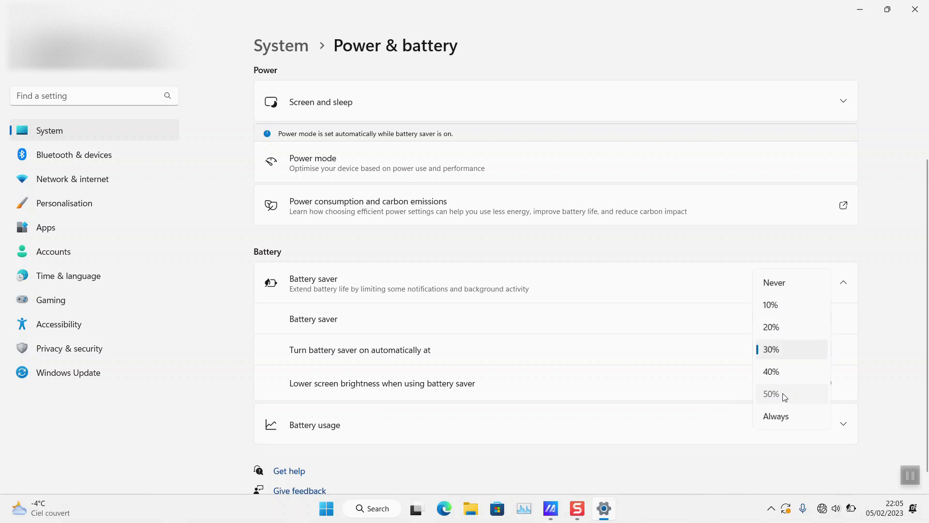
pyautogui.click(782, 352)
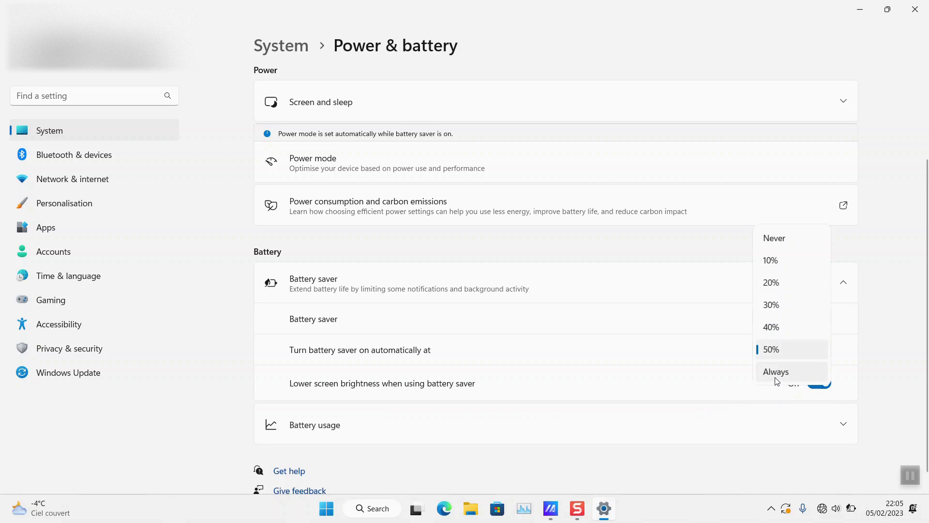
pyautogui.click(725, 468)
# - Check the battery saver status in Quick Settings and dismiss it
pyautogui.click(837, 509)
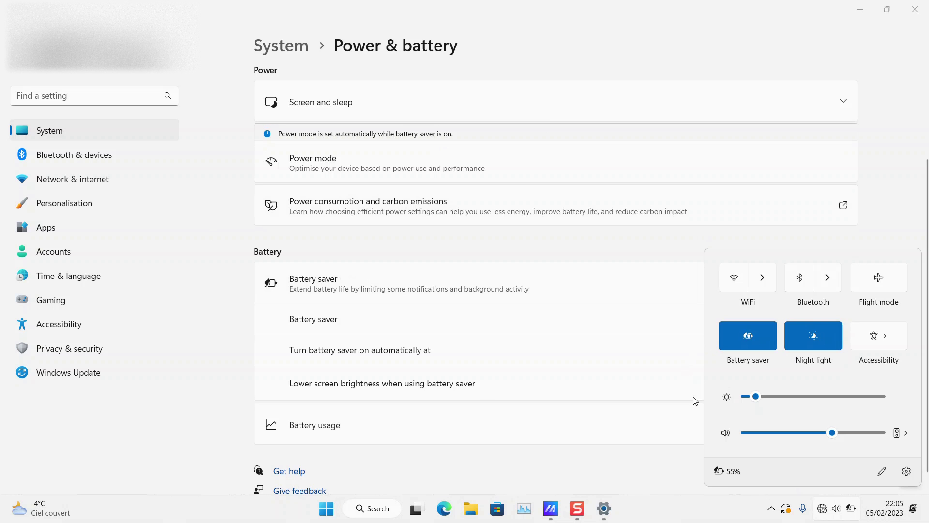
pyautogui.click(695, 416)
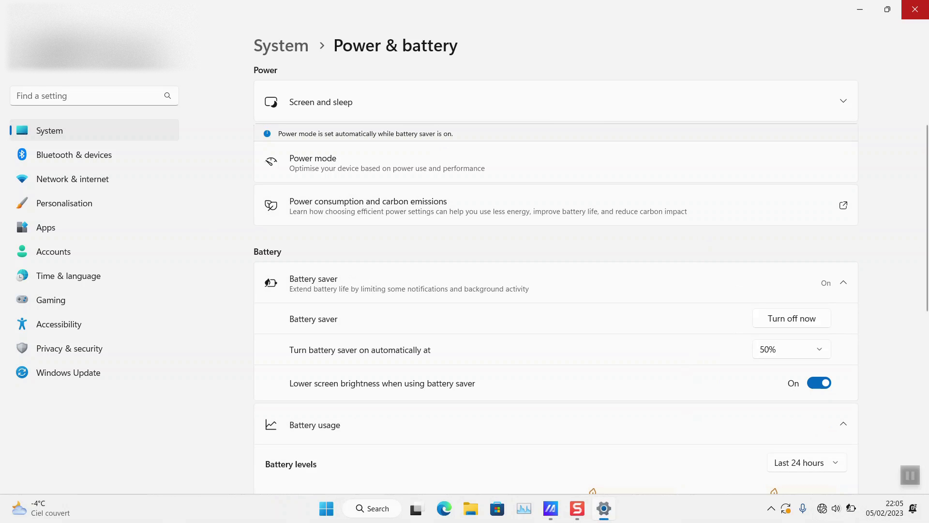
# - Launch Control Panel from search, keeping the category view
pyautogui.click(915, 10)
pyautogui.click(389, 503)
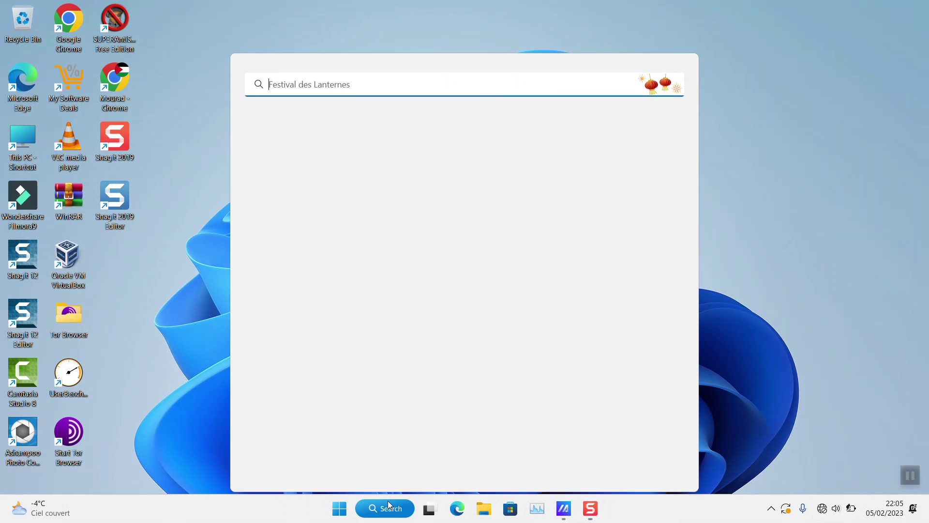
pyautogui.write('control')
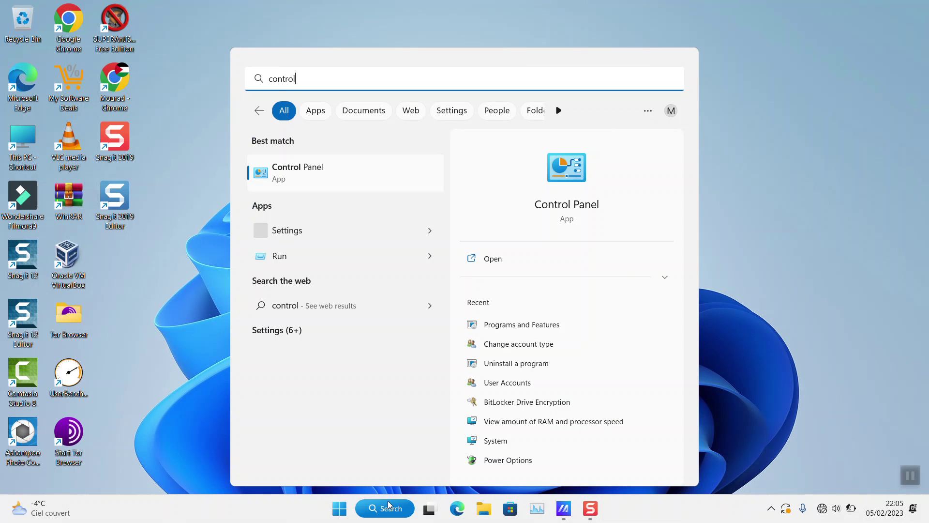
pyautogui.click(561, 159)
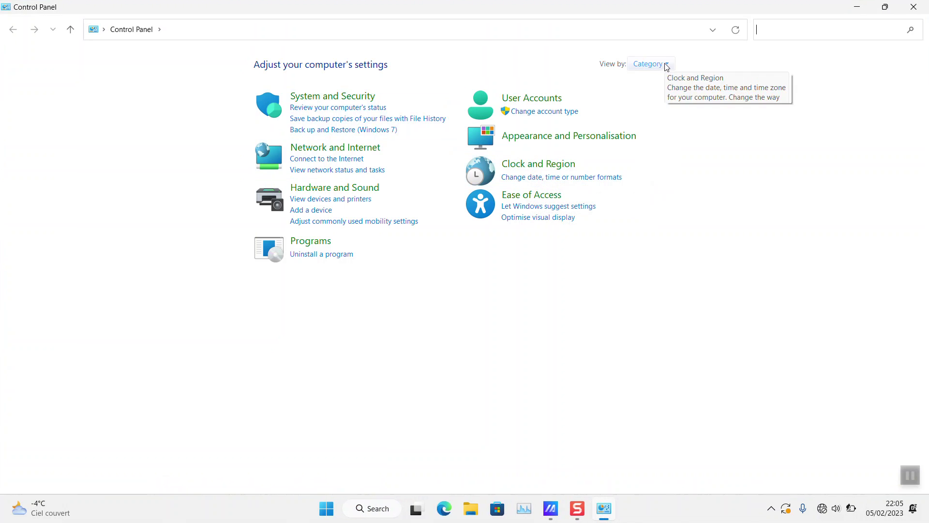
pyautogui.click(662, 63)
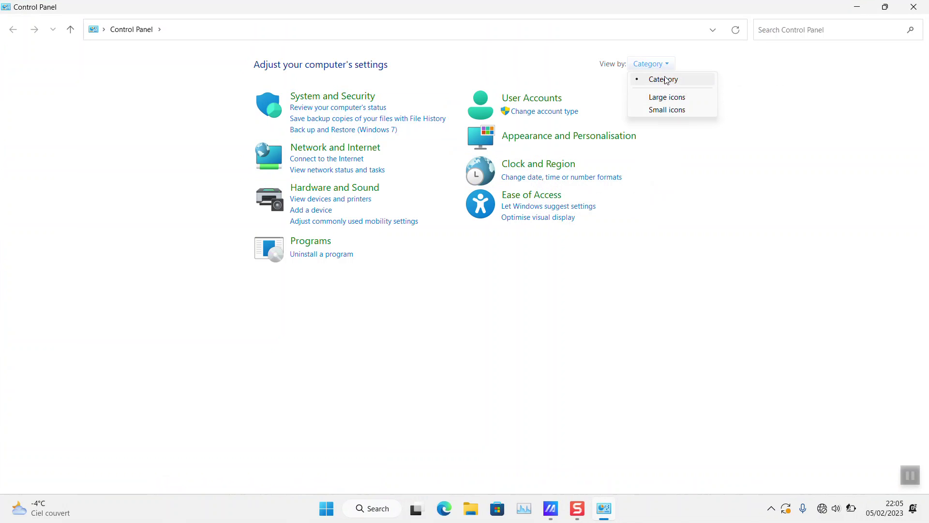
pyautogui.click(663, 82)
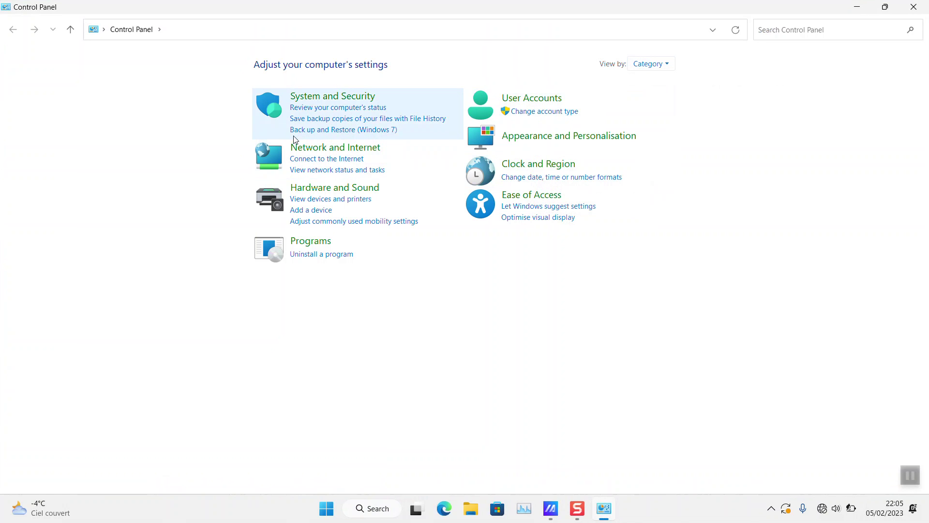
pyautogui.moveTo(332, 97)
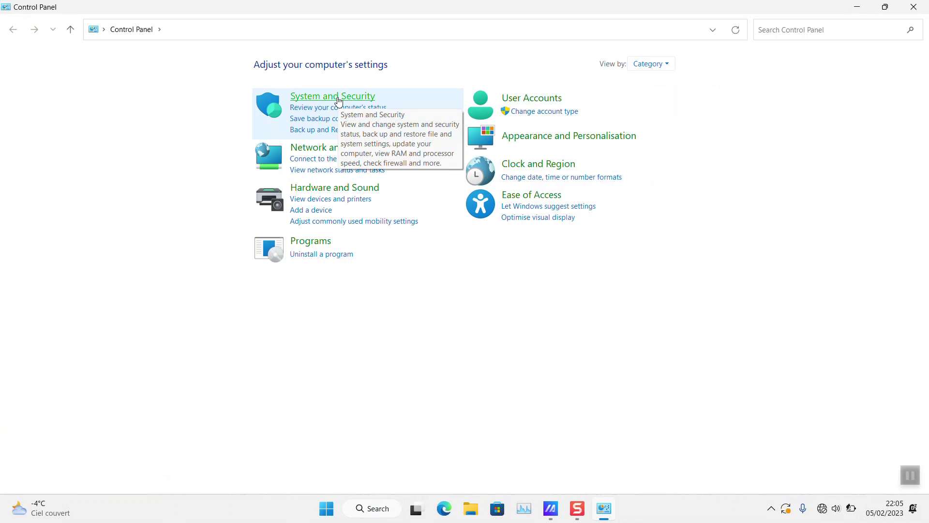
# - Reach the power plan choices via System and Security, with Balanced selected
pyautogui.click(338, 100)
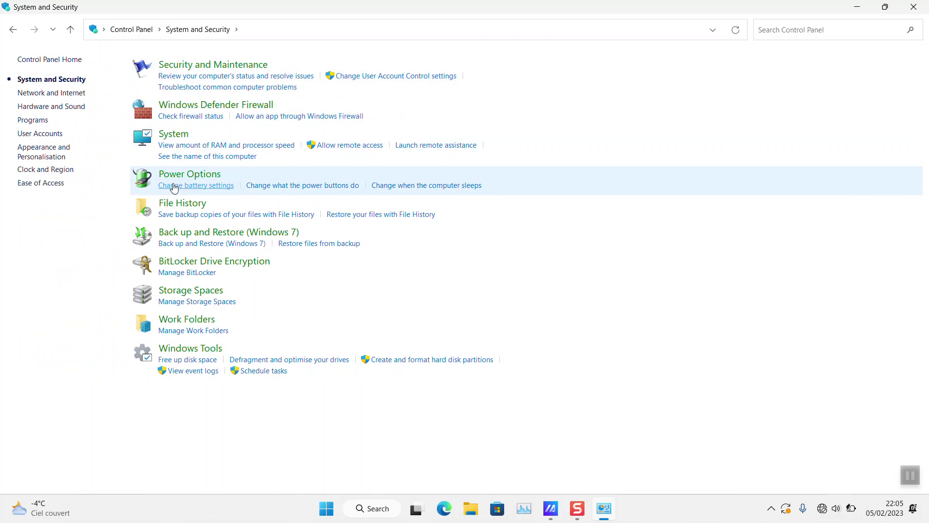
pyautogui.click(175, 182)
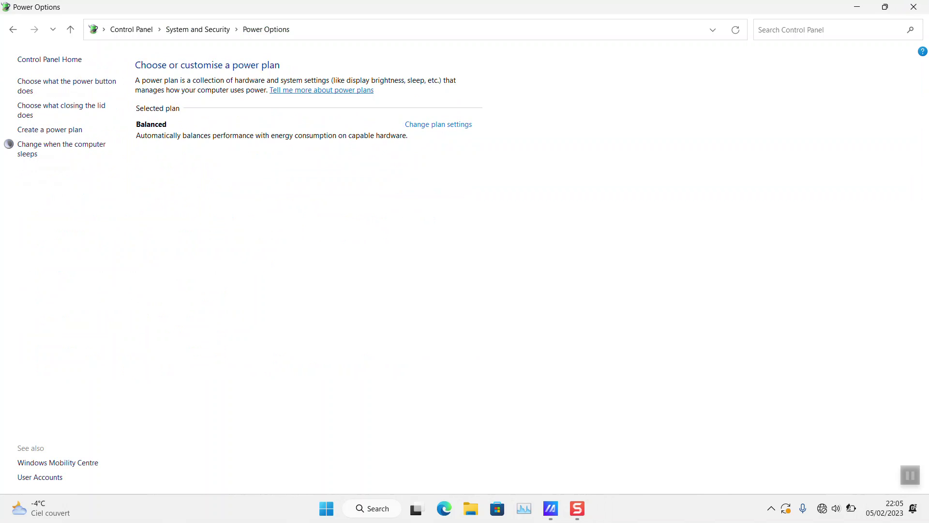
# - Close Power Options, launch Settings from search and go to Windows Update
pyautogui.click(913, 6)
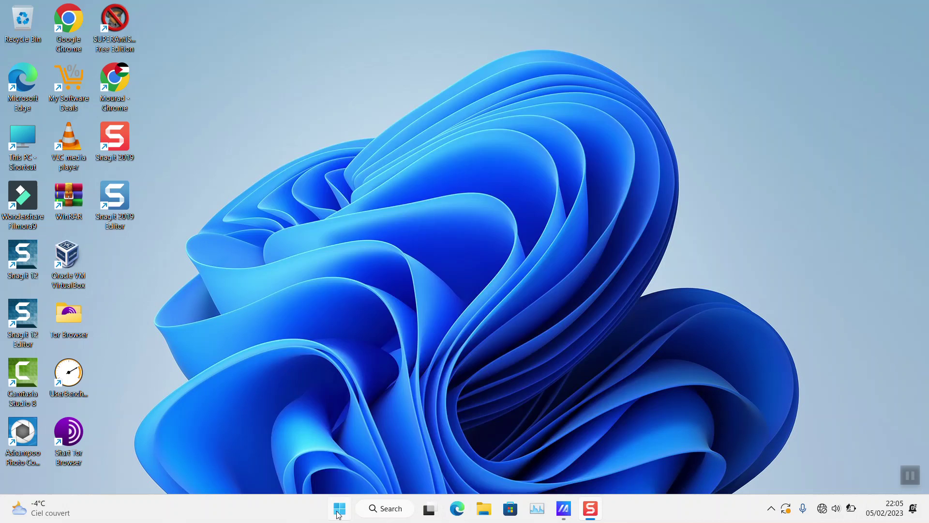
pyautogui.click(340, 509)
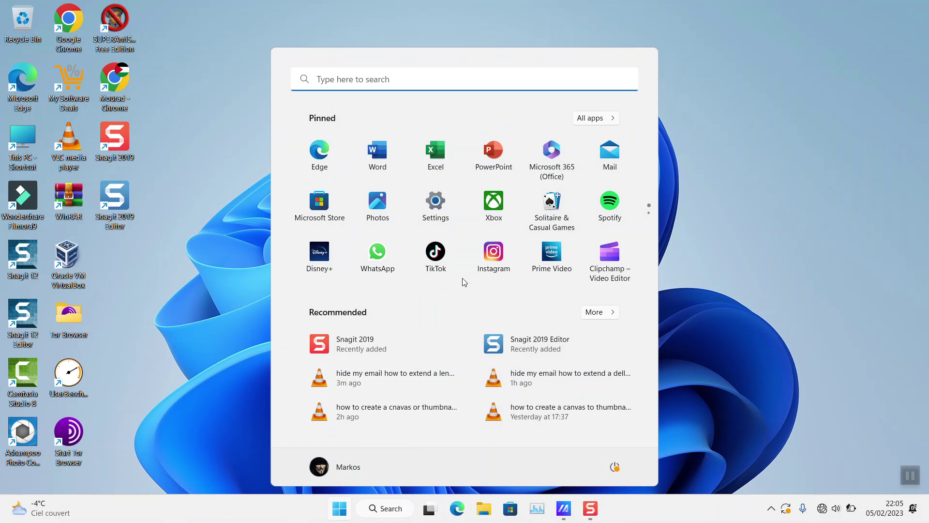
pyautogui.click(354, 76)
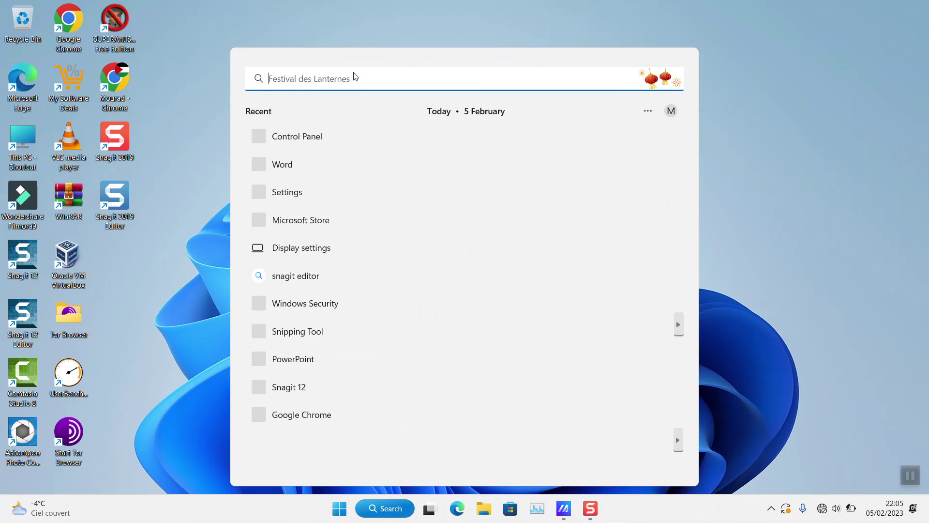
pyautogui.write('se')
pyautogui.press('Return')
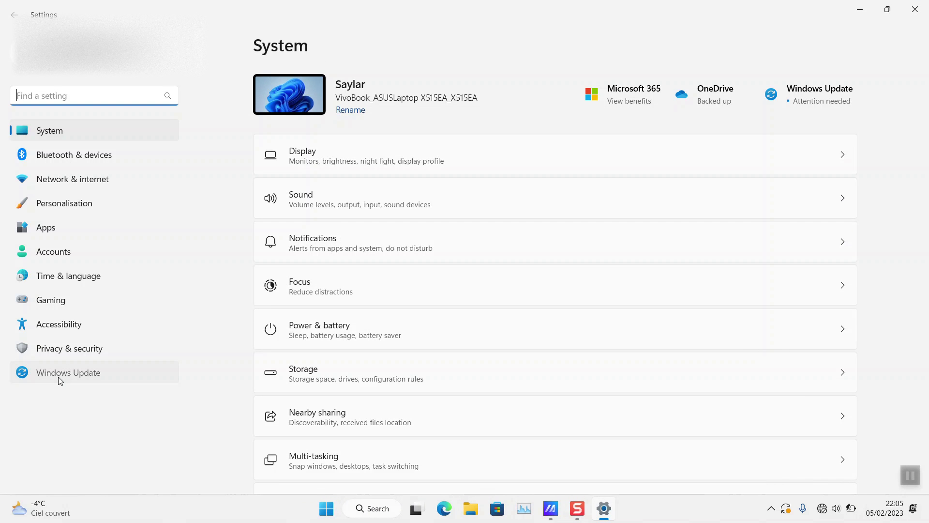
pyautogui.click(58, 377)
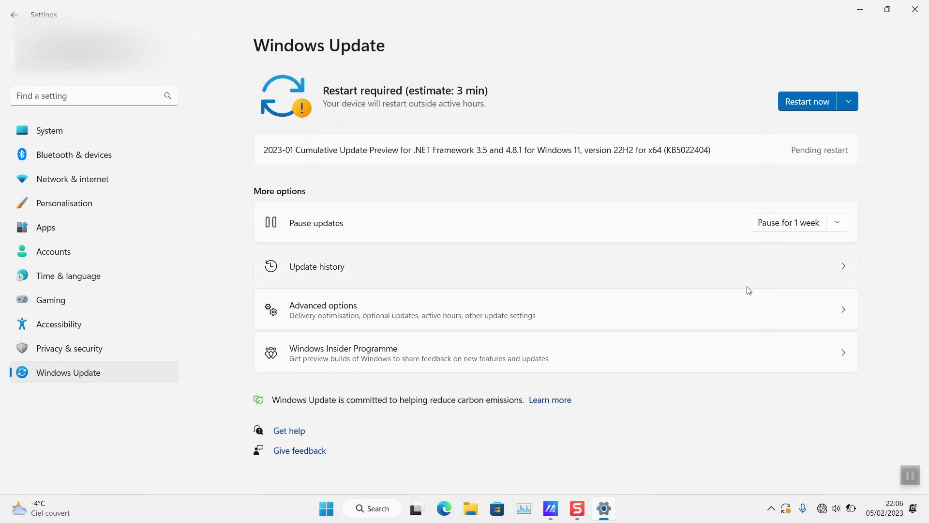
# - Confirm active hours set manually from 8:00 to 17:00 in Advanced options, then close Settings
pyautogui.click(337, 313)
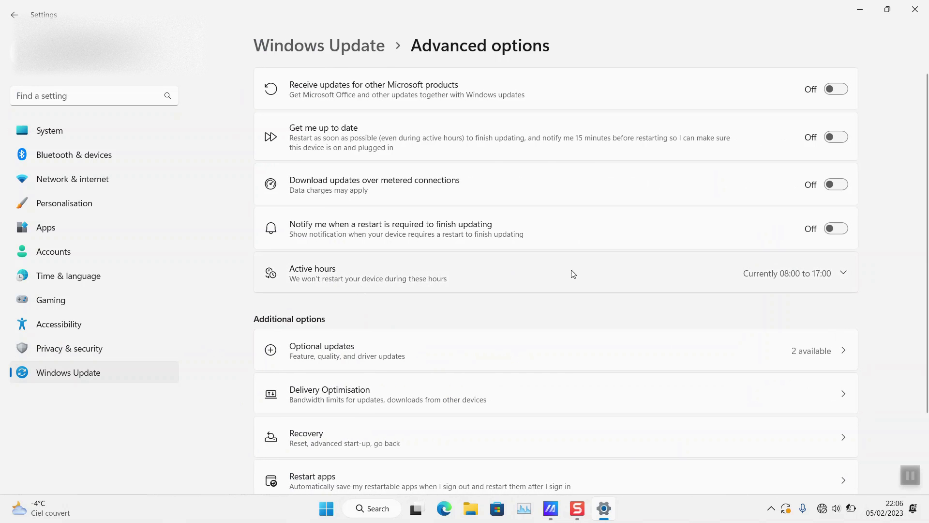
pyautogui.click(596, 272)
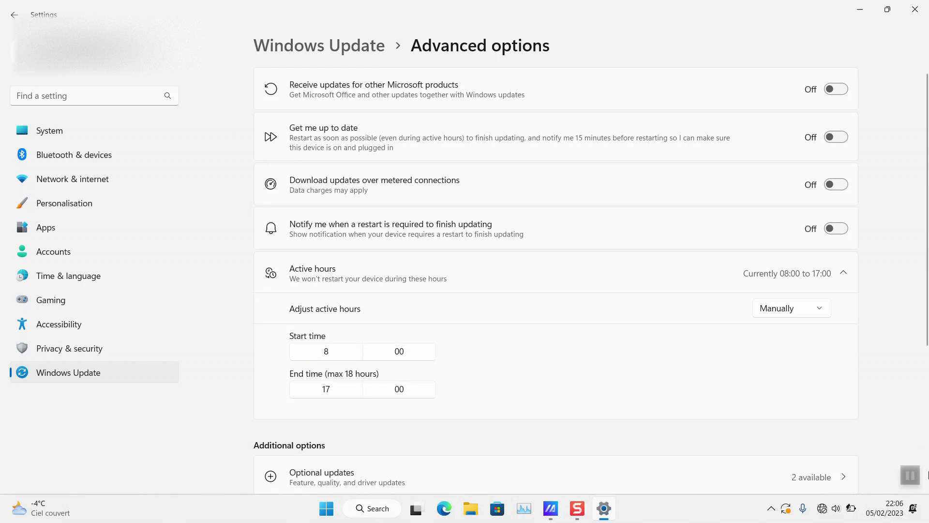
pyautogui.click(913, 474)
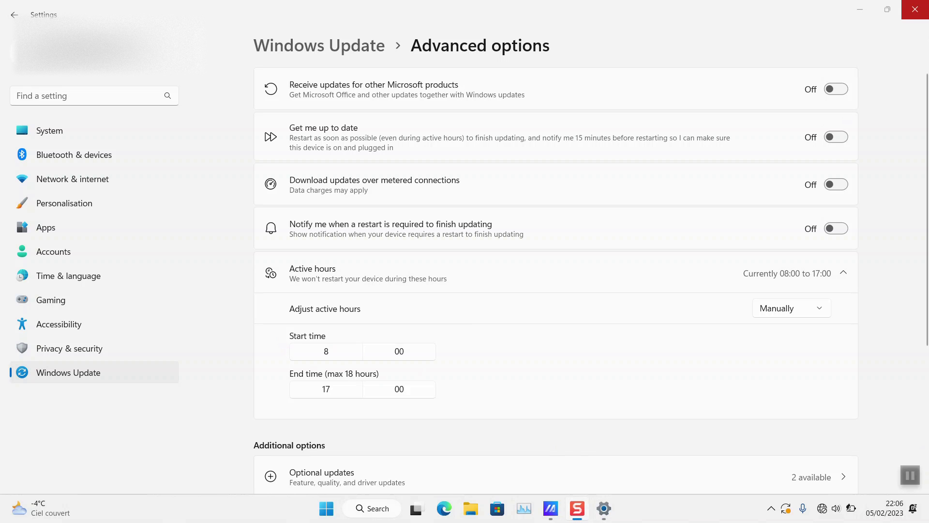
pyautogui.click(915, 10)
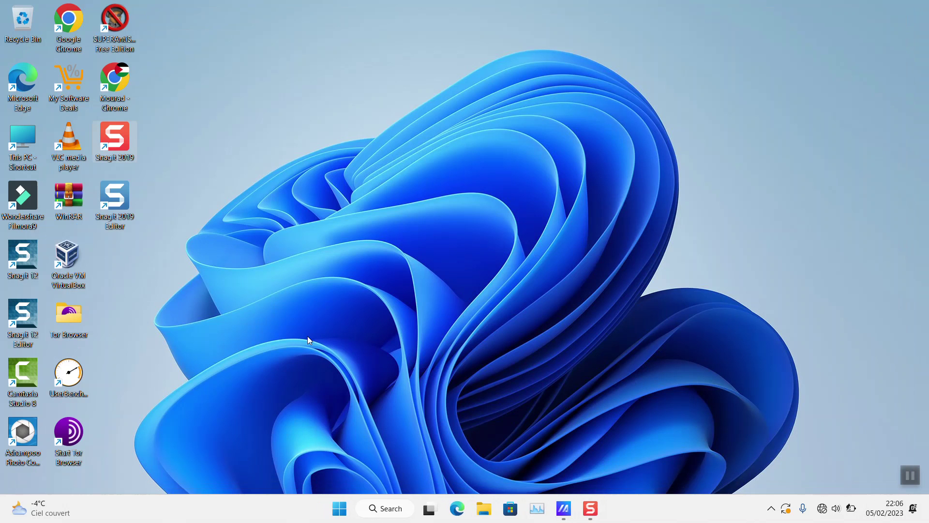
# - Cycle the keyboard backlight function key until the backlight is off
pyautogui.press('XF86KbdBrightnessUp')
pyautogui.press('XF86KbdBrightnessUp')
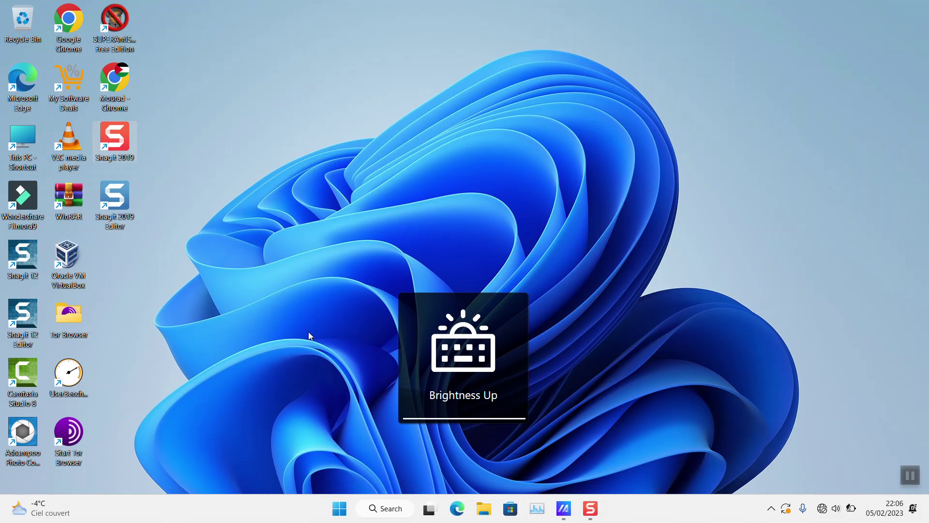
pyautogui.press('XF86KbdBrightnessUp')
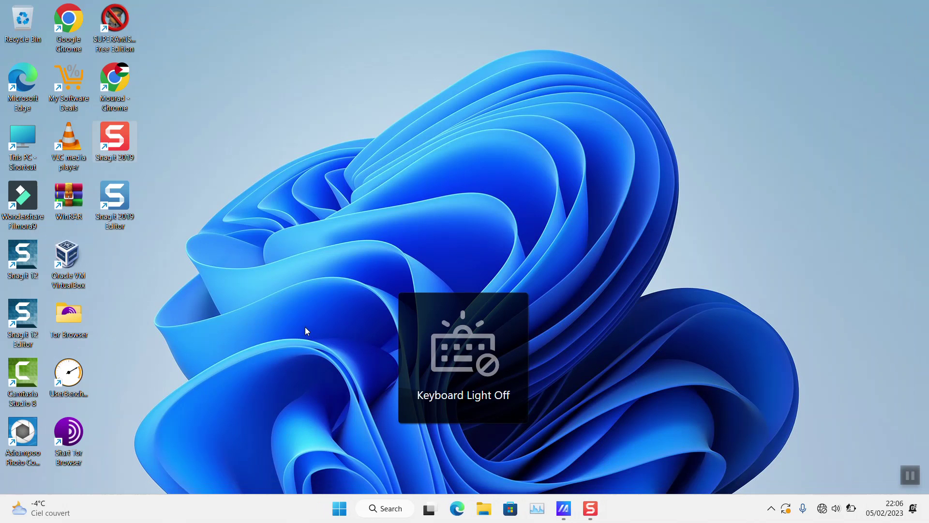